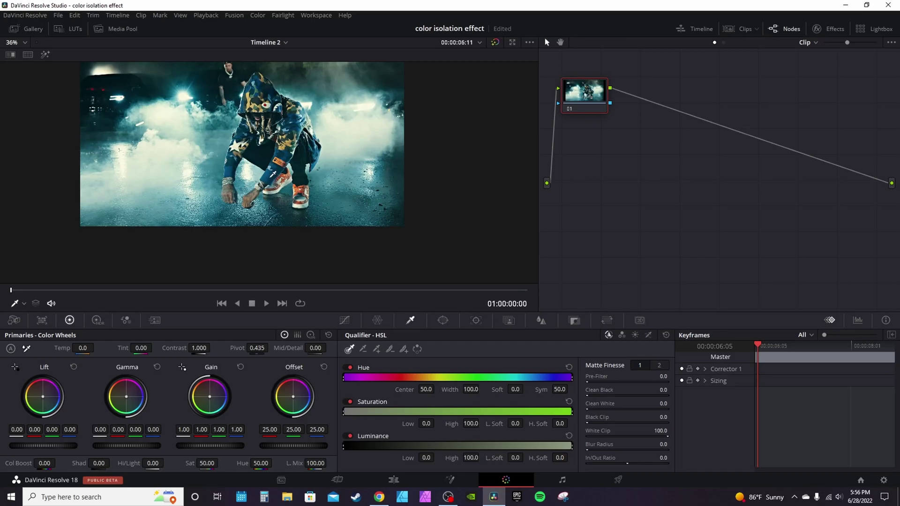
# Sample the blue jacket with the qualifier, turn on Highlight, and add the hood and remaining blue patches
pyautogui.click(273, 174)
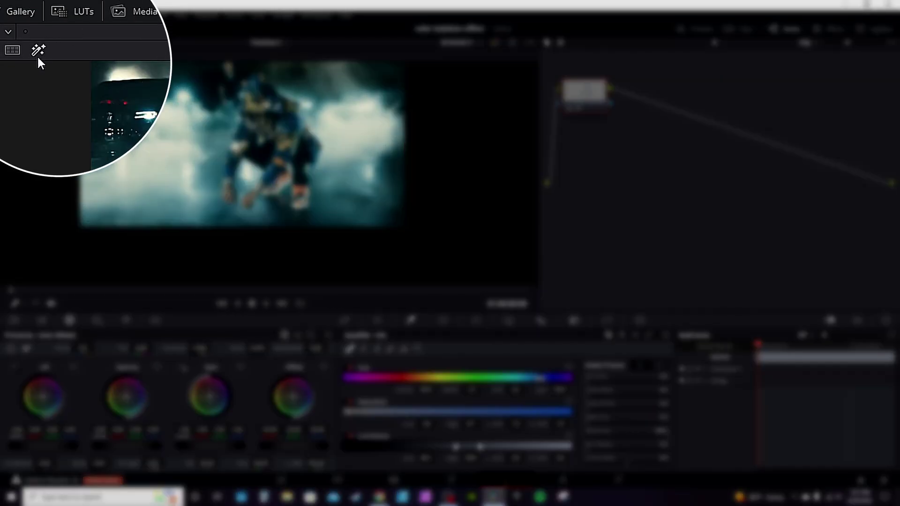
pyautogui.click(45, 54)
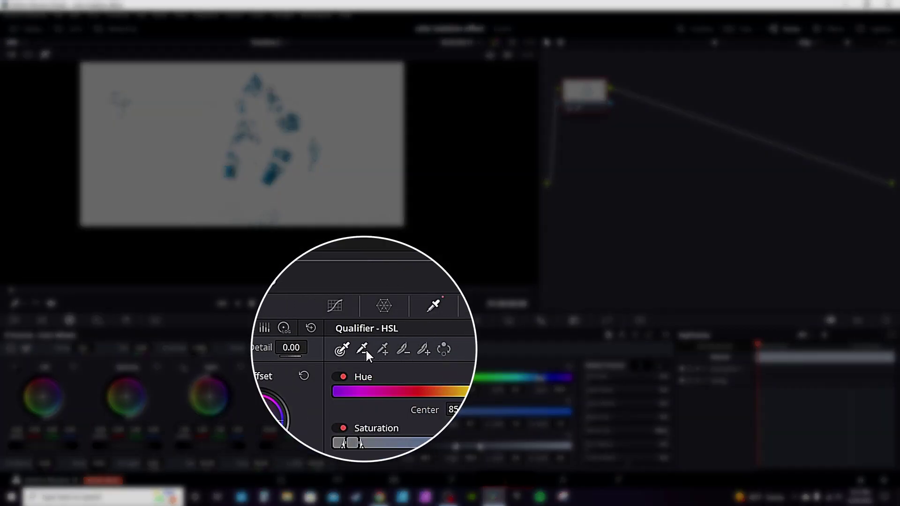
pyautogui.click(377, 350)
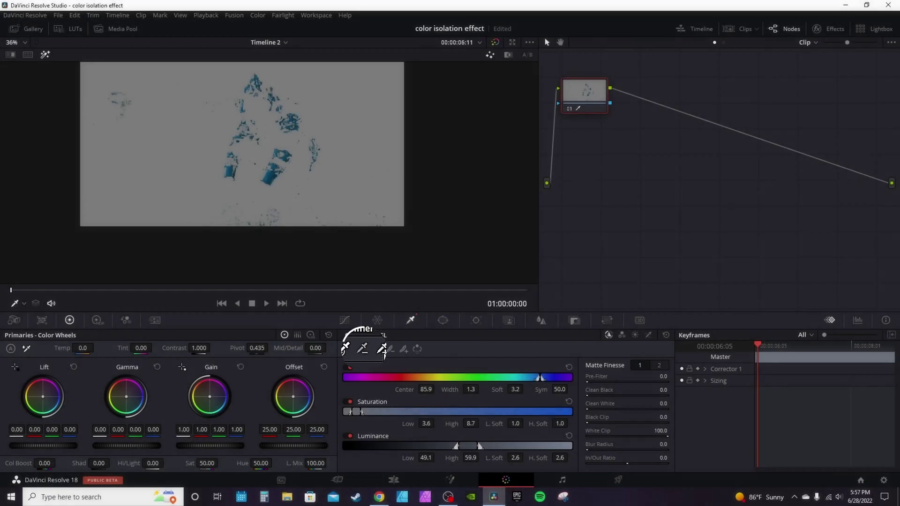
pyautogui.click(272, 175)
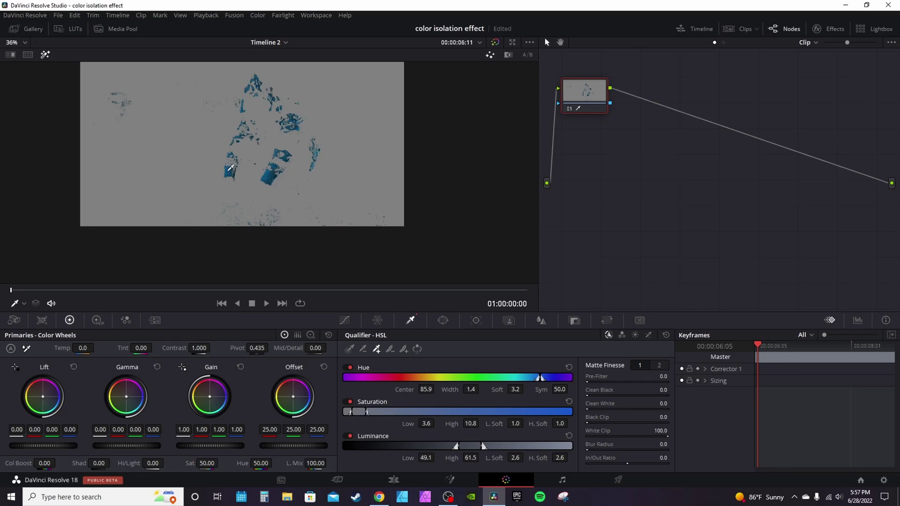
pyautogui.click(262, 81)
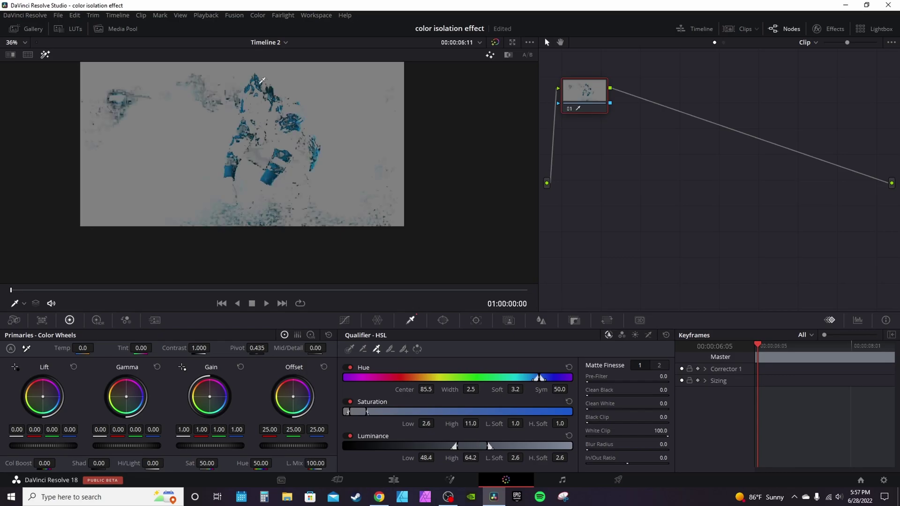
pyautogui.click(202, 97)
# Turn off Highlight and drop saturation to 0 so only the blue jacket keeps colour
pyautogui.click(45, 55)
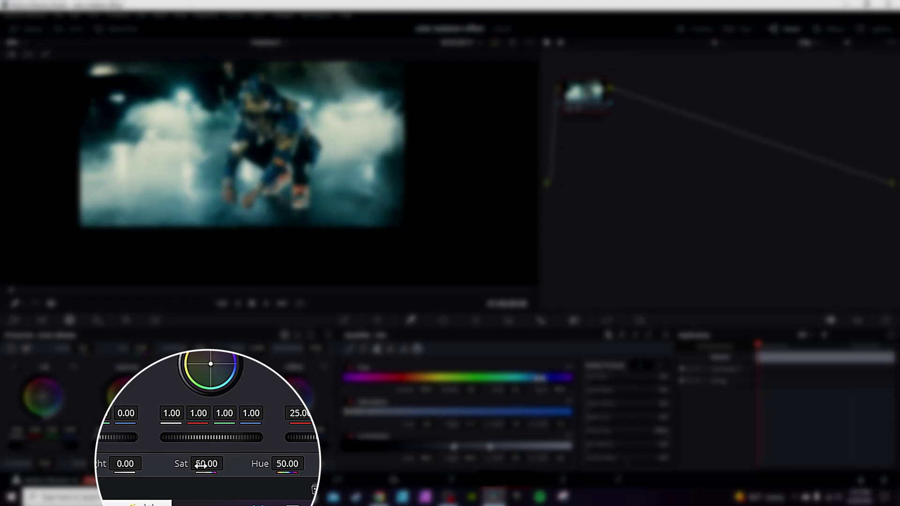
pyautogui.moveTo(201, 465); pyautogui.dragTo(221, 463)
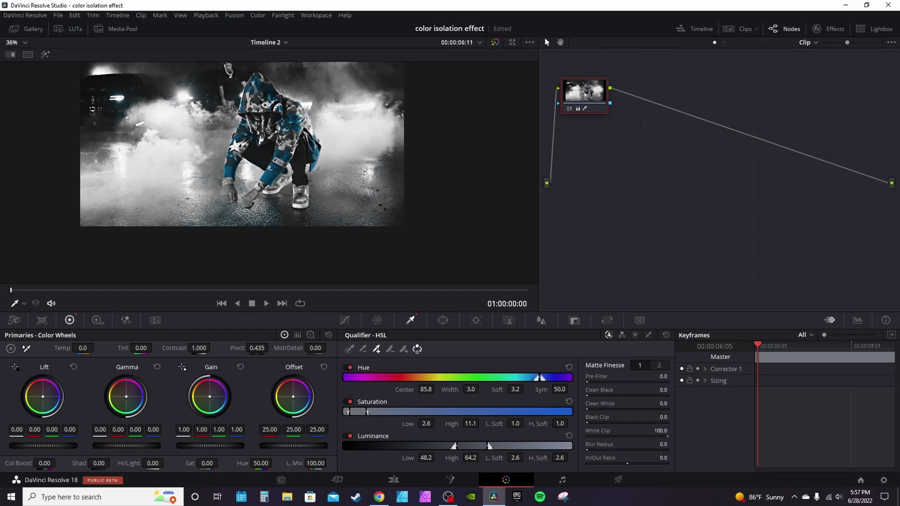
# Scrub back to an earlier frame, raise saturation to 77.20, and preview the playback
pyautogui.scroll(5, 311, 188)
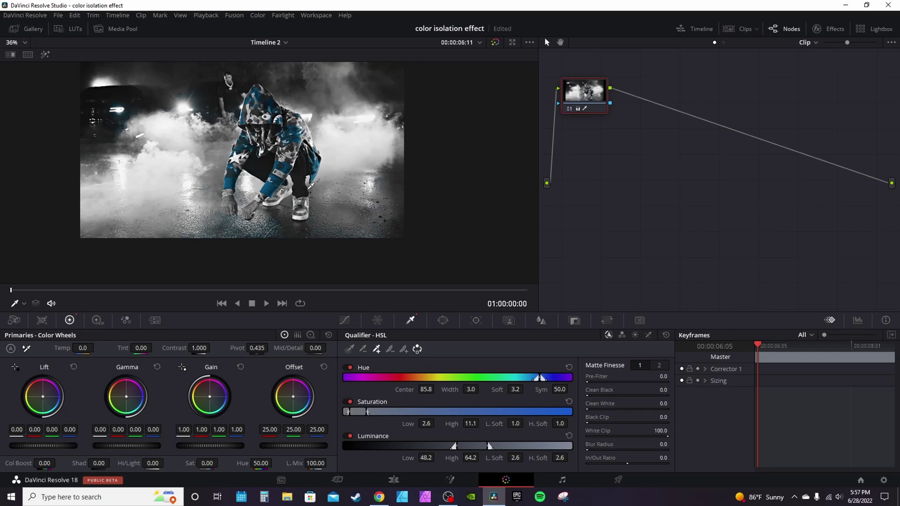
pyautogui.scroll(1, 327, 135)
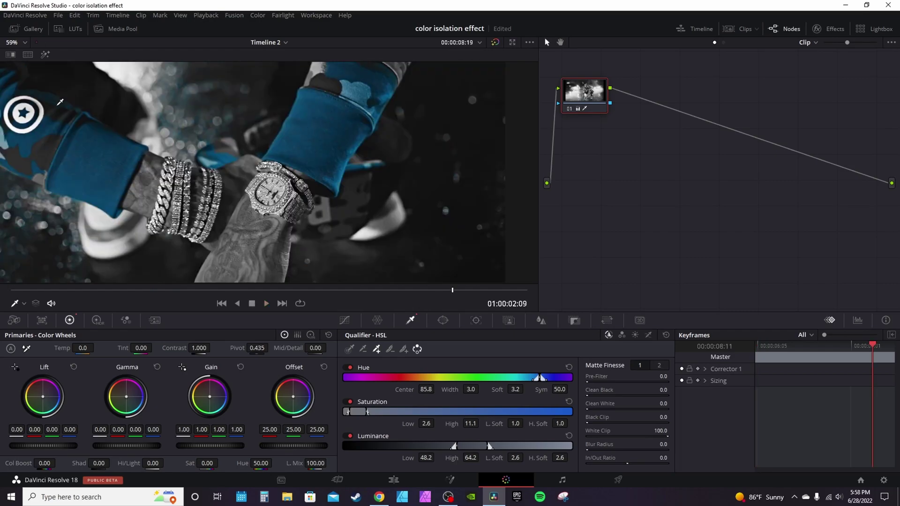
pyautogui.moveTo(65, 290); pyautogui.dragTo(183, 302)
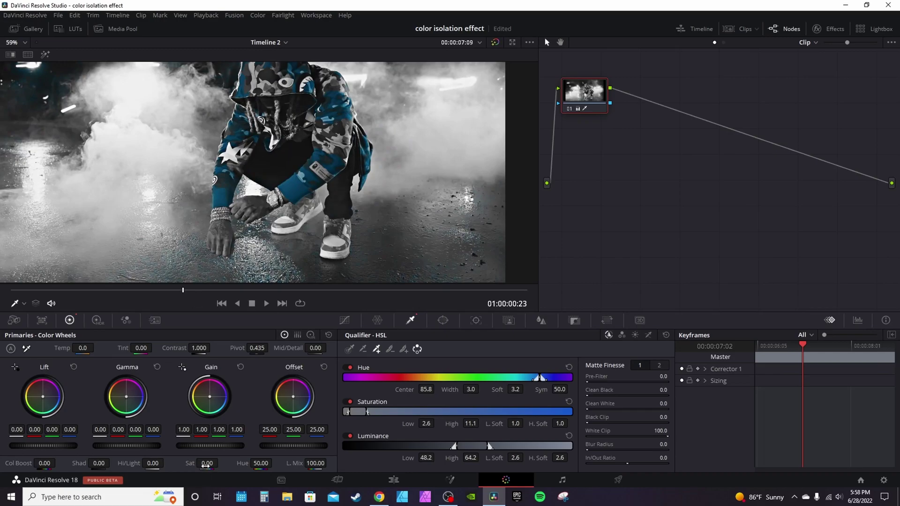
pyautogui.moveTo(207, 463); pyautogui.dragTo(220, 463)
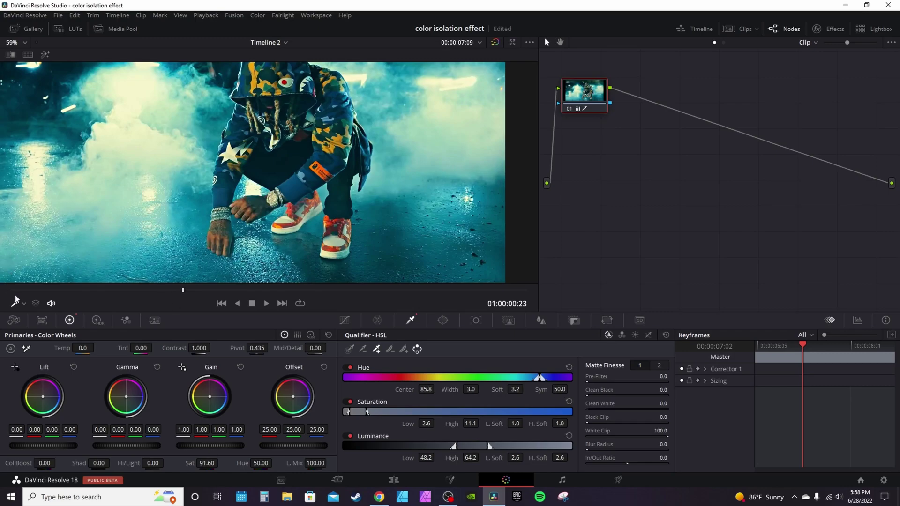
pyautogui.press('space')
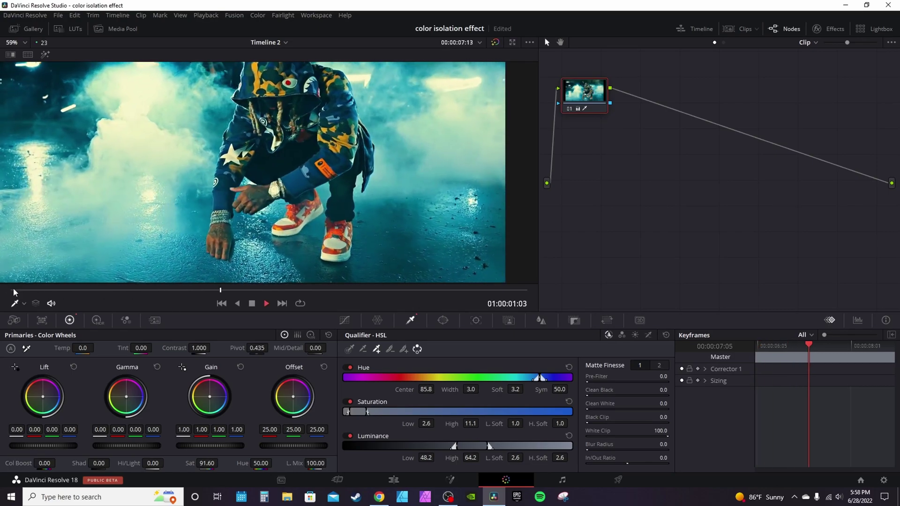
pyautogui.press('space')
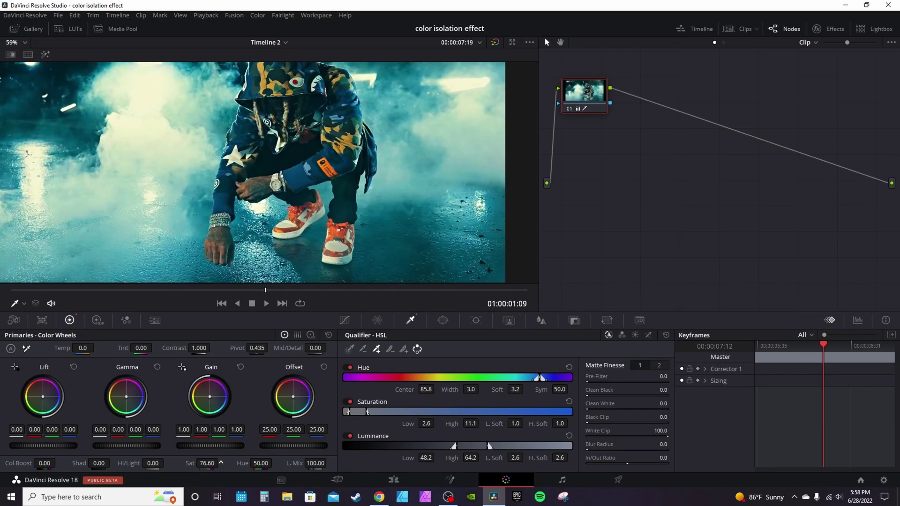
pyautogui.moveTo(221, 464); pyautogui.dragTo(223, 464)
# Add dynamic keyframes at the clip start 00:00:06:05 and at 00:00:07:03
pyautogui.moveTo(823, 347); pyautogui.dragTo(758, 347)
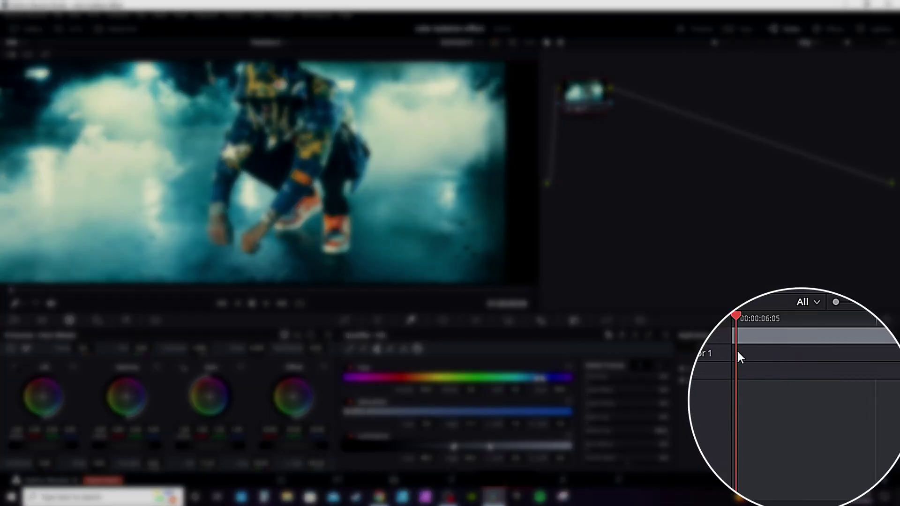
pyautogui.rightClick(738, 351)
pyautogui.click(767, 378)
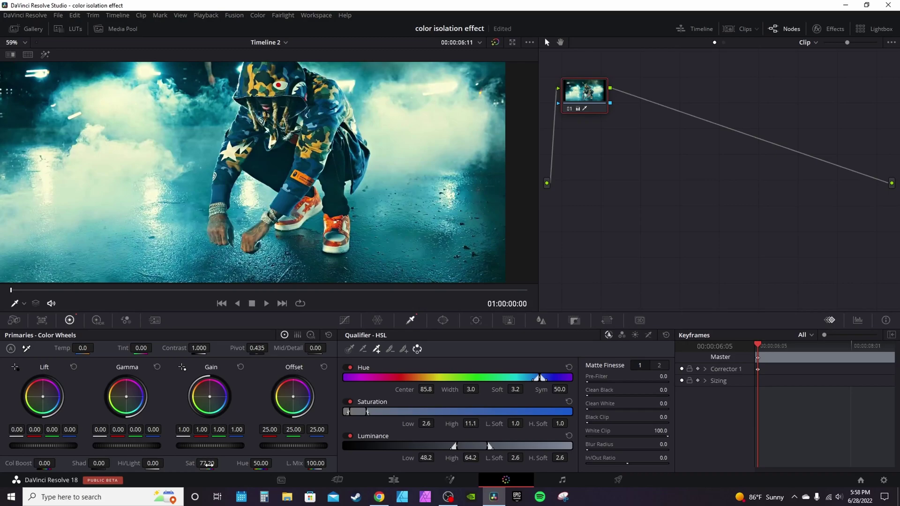
pyautogui.moveTo(761, 347); pyautogui.dragTo(806, 350)
pyautogui.rightClick(807, 360)
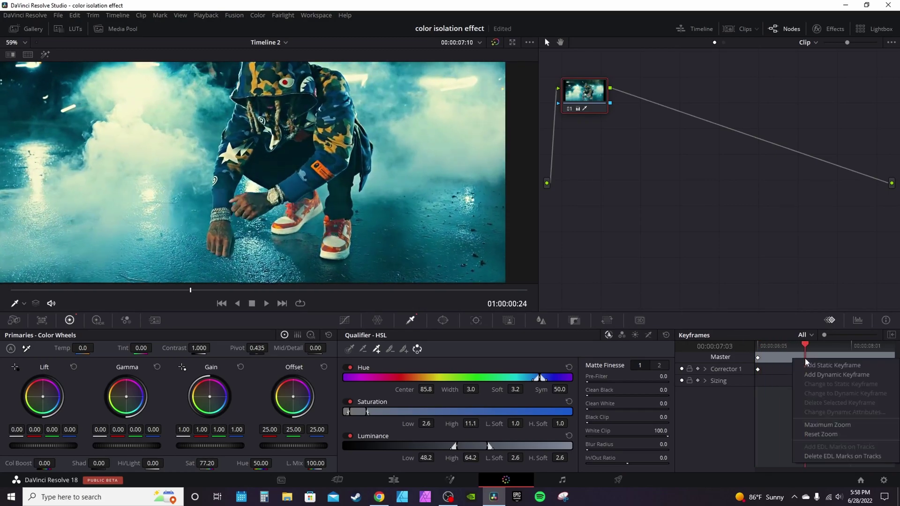
pyautogui.click(820, 374)
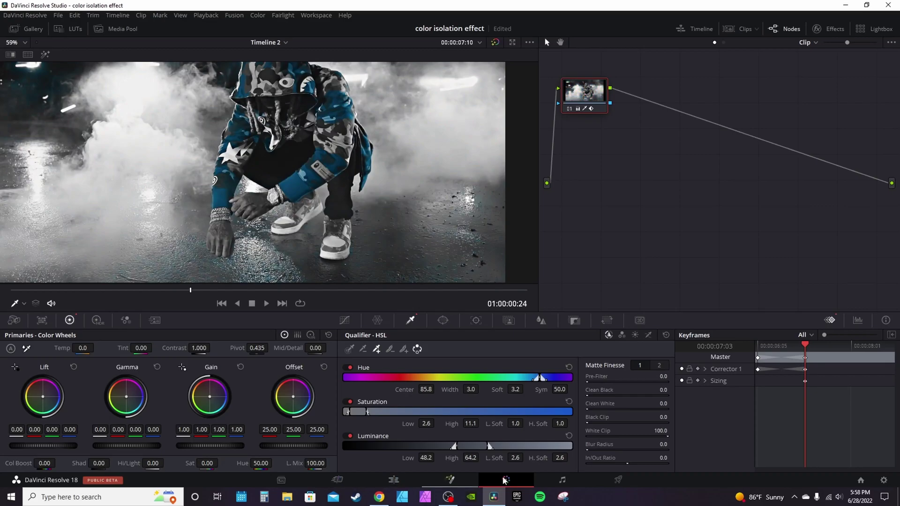
# Play back and scrub through the colour-to-monochrome transition to review it
pyautogui.moveTo(805, 347); pyautogui.dragTo(777, 349)
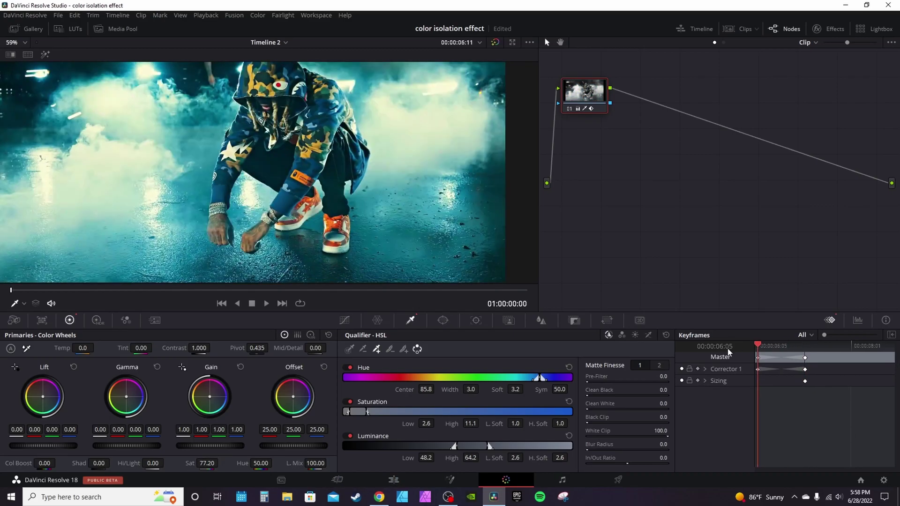
pyautogui.press('space')
pyautogui.press('space')
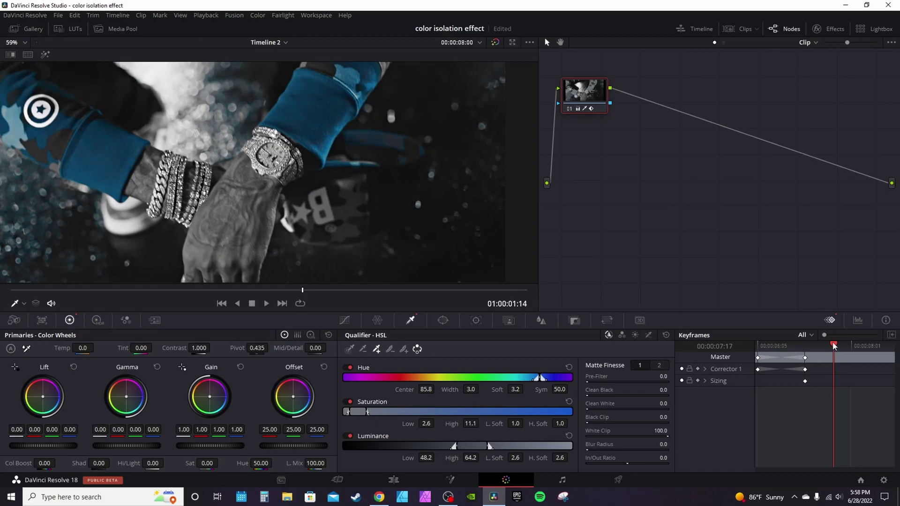
pyautogui.moveTo(834, 346)
pyautogui.mouseDown()
pyautogui.moveTo(761, 347)
pyautogui.moveTo(834, 347)
pyautogui.mouseUp()
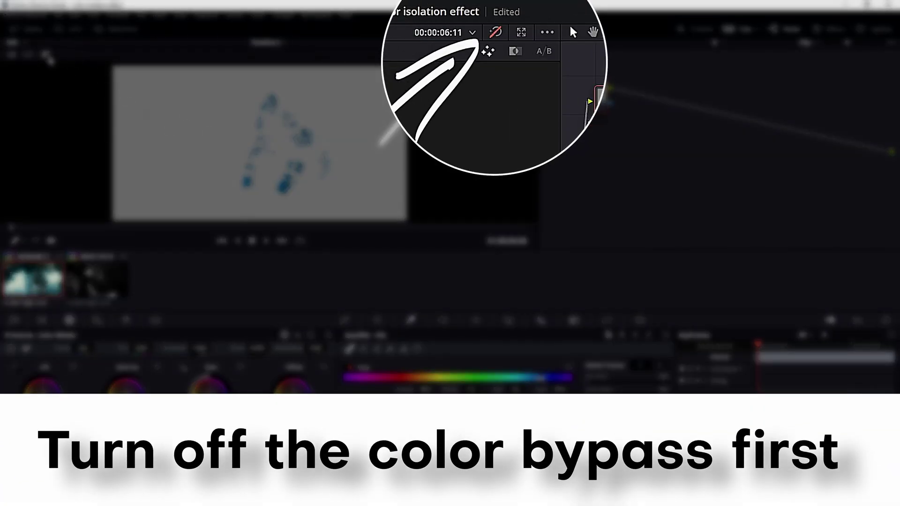
# View the selection as a black-and-white matte and nudge the saturation and hue ranges
pyautogui.click(513, 60)
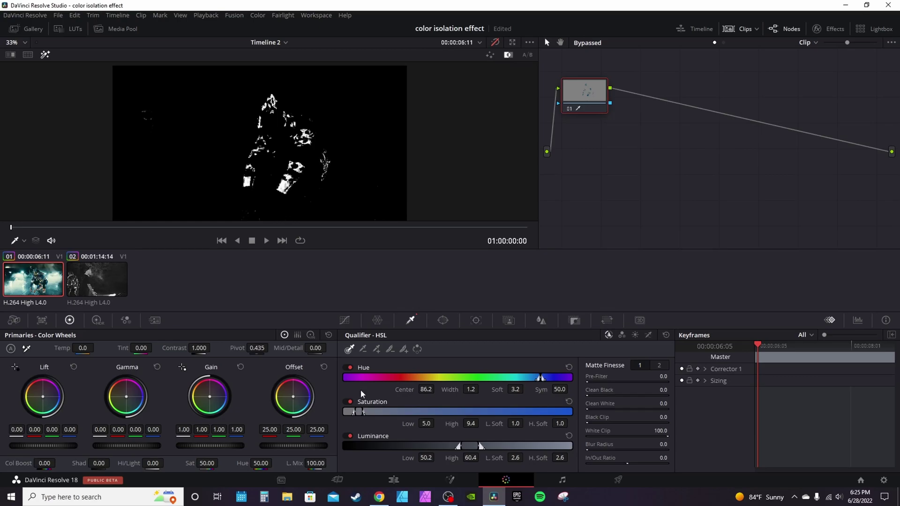
pyautogui.moveTo(362, 412)
pyautogui.mouseDown()
pyautogui.moveTo(378, 413)
pyautogui.moveTo(353, 412)
pyautogui.moveTo(360, 412)
pyautogui.mouseUp()
pyautogui.moveTo(541, 378)
pyautogui.mouseDown()
pyautogui.moveTo(528, 381)
pyautogui.moveTo(538, 377)
pyautogui.mouseUp()
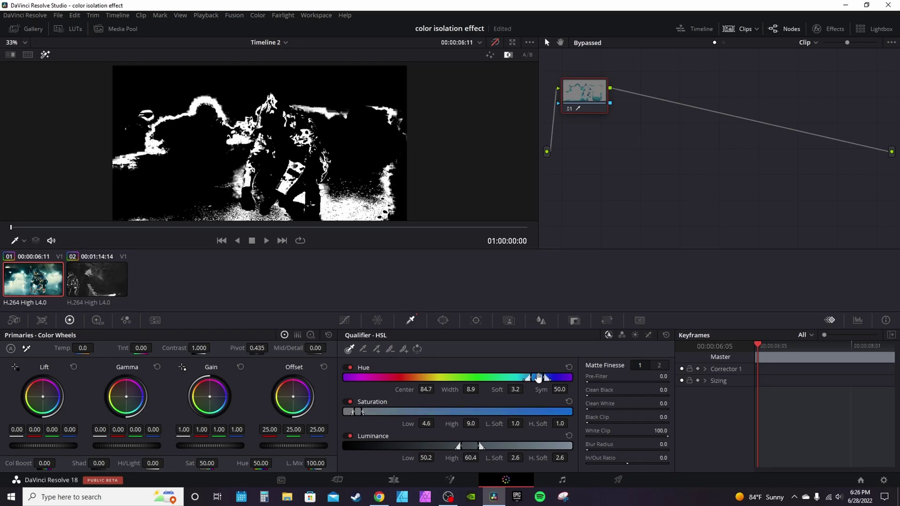
# Pick more blue areas, reaching hue width 8.9, saturation 2.8–10.2 and luminance 46.6–63.7
pyautogui.click(378, 351)
pyautogui.click(291, 186)
pyautogui.click(283, 184)
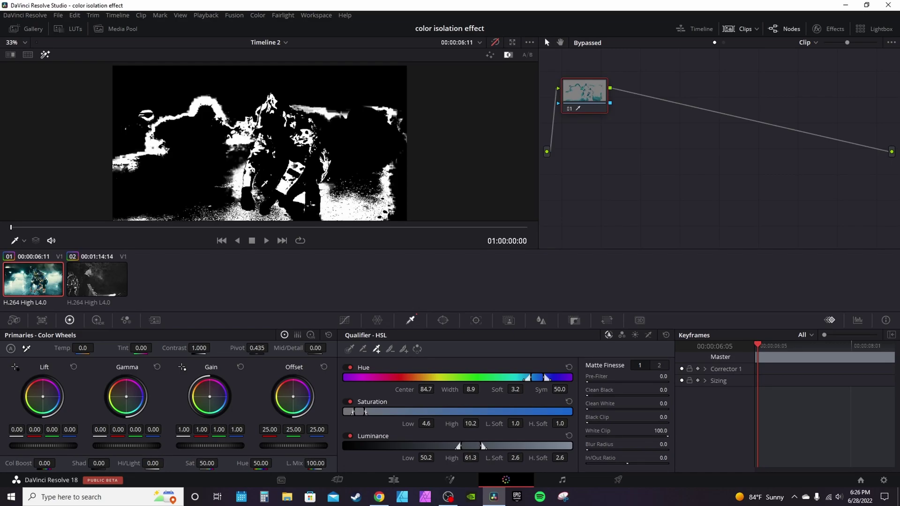
pyautogui.click(256, 173)
# Pick one more blue area, raise Black Clip to drop specks, and blur the matte to 15.7
pyautogui.click(298, 168)
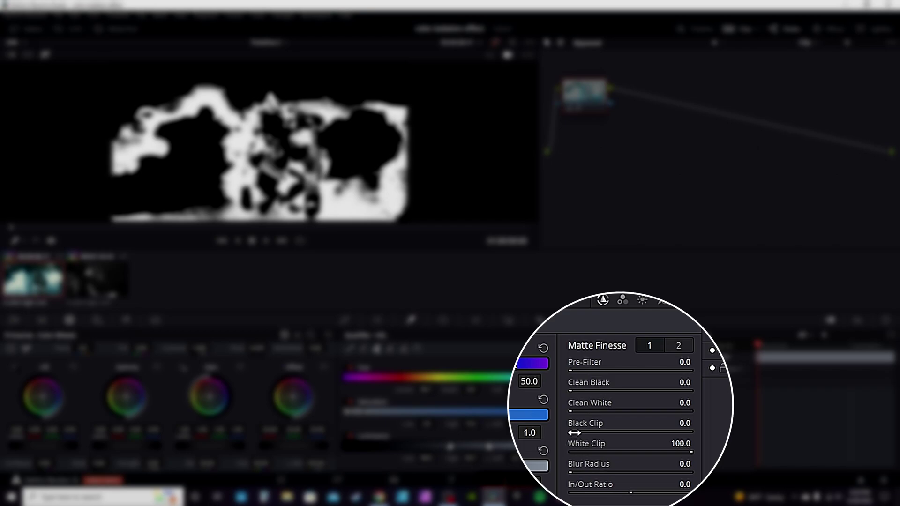
pyautogui.moveTo(575, 433); pyautogui.dragTo(570, 433)
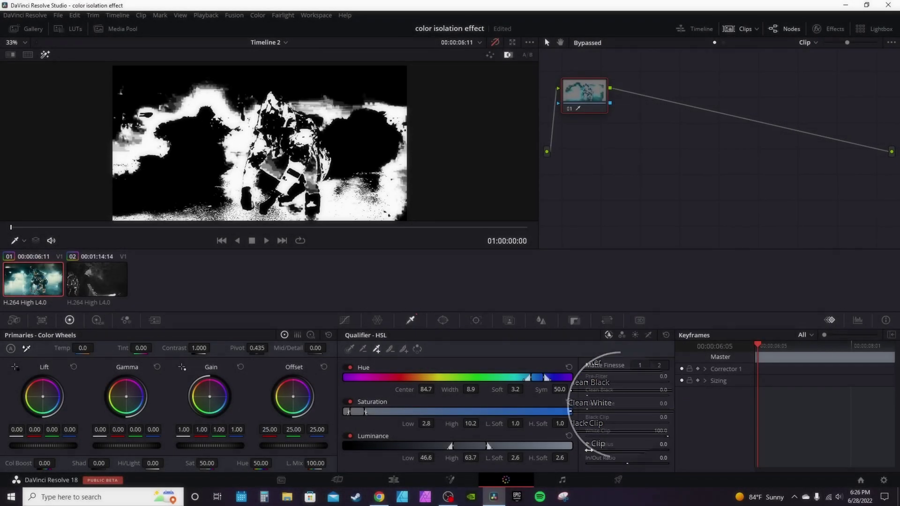
pyautogui.moveTo(590, 469); pyautogui.dragTo(605, 469)
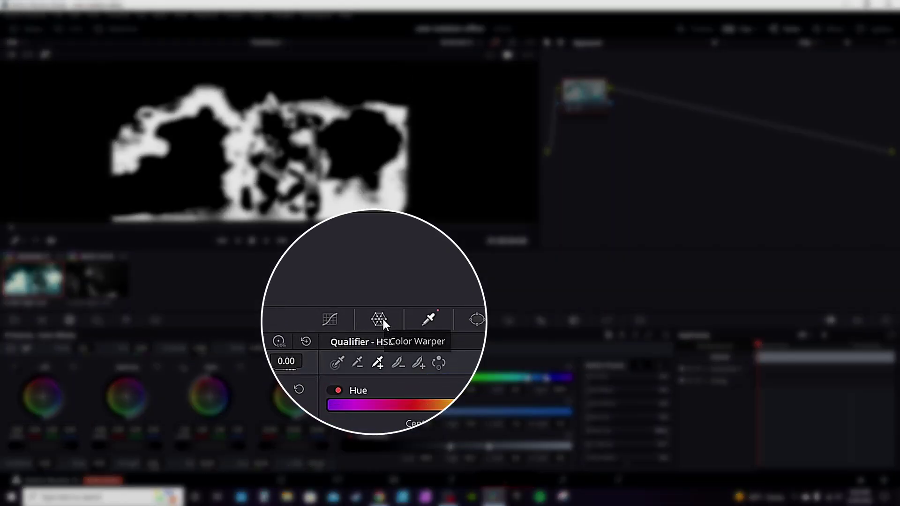
# Warp the blue hues toward purple in the Color Warper, comparing against the ungraded image
pyautogui.click(377, 321)
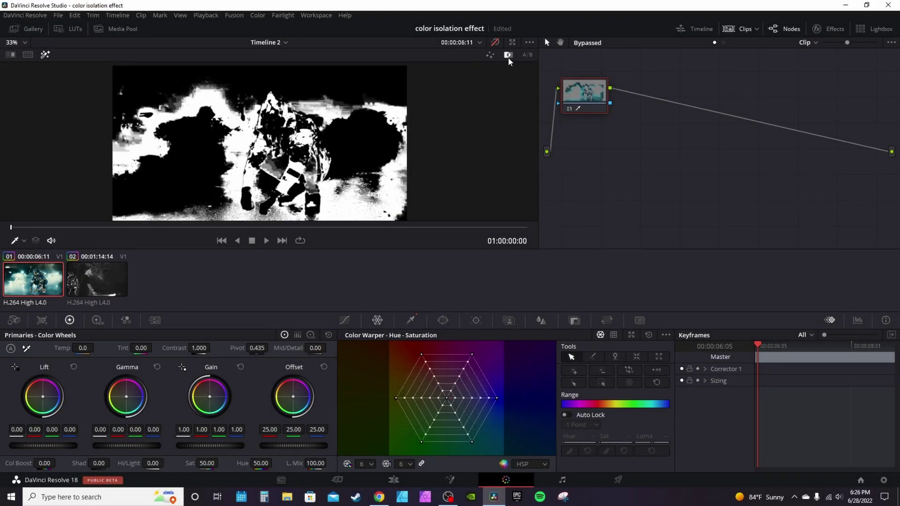
pyautogui.click(45, 56)
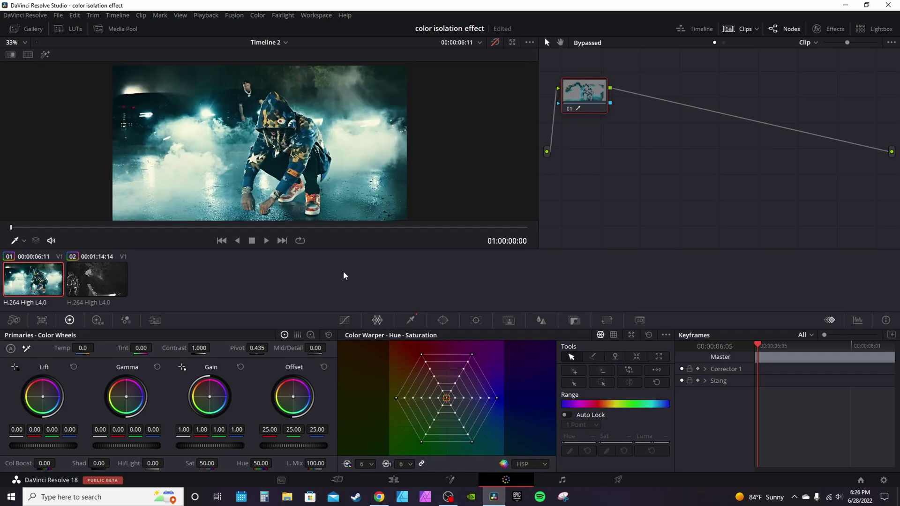
pyautogui.moveTo(448, 399); pyautogui.dragTo(415, 415)
pyautogui.click(495, 42)
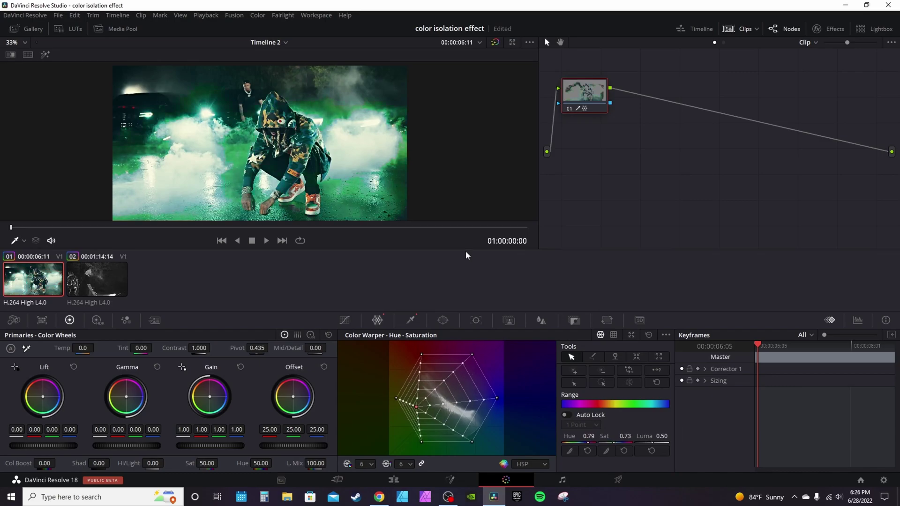
pyautogui.click(493, 43)
pyautogui.click(494, 42)
pyautogui.moveTo(417, 409); pyautogui.dragTo(498, 349)
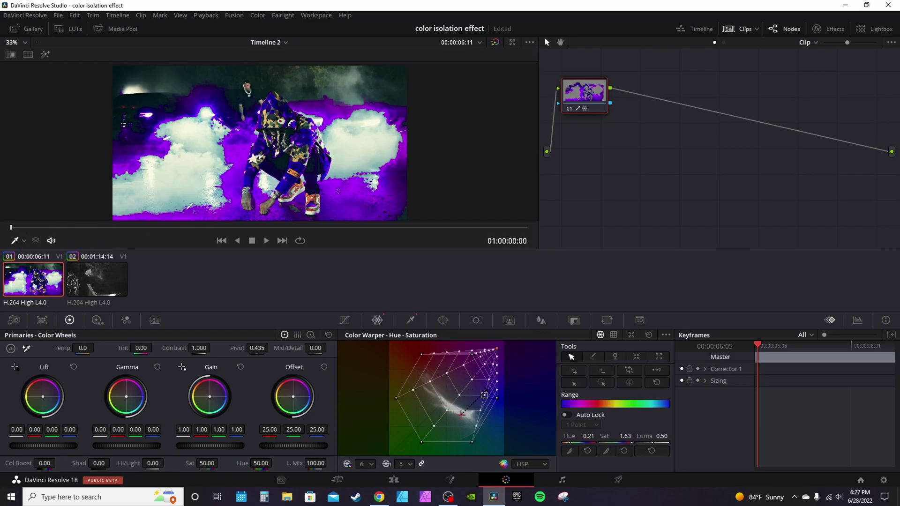
pyautogui.press('End')
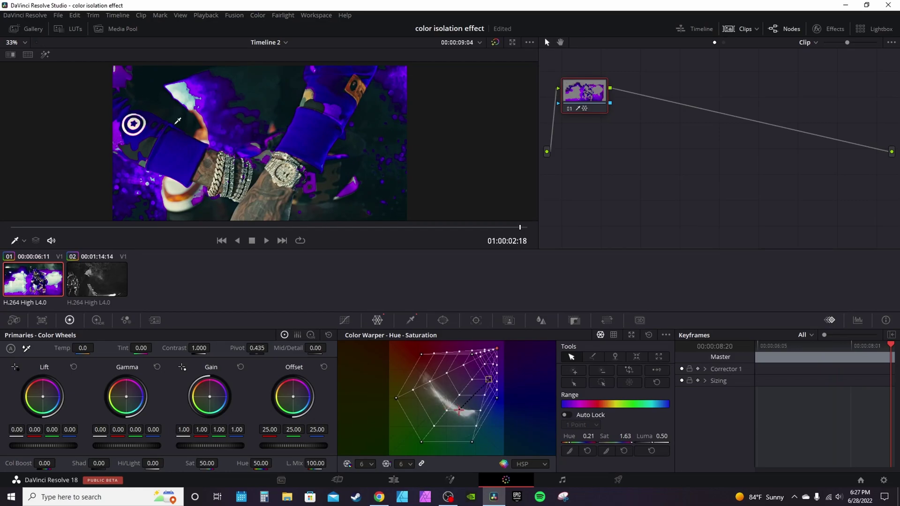
pyautogui.moveTo(497, 351); pyautogui.dragTo(492, 375)
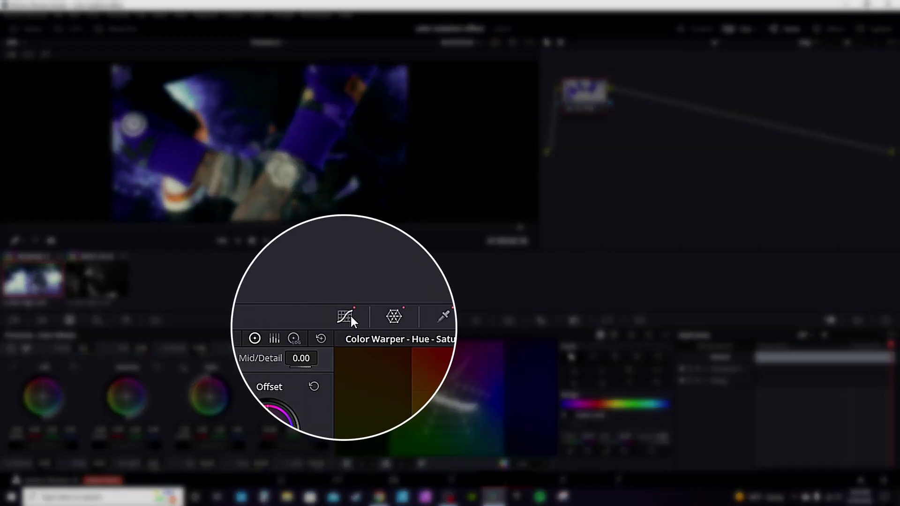
# Bend the Hue vs Hue curve to rotate the purple tones toward green
pyautogui.click(345, 321)
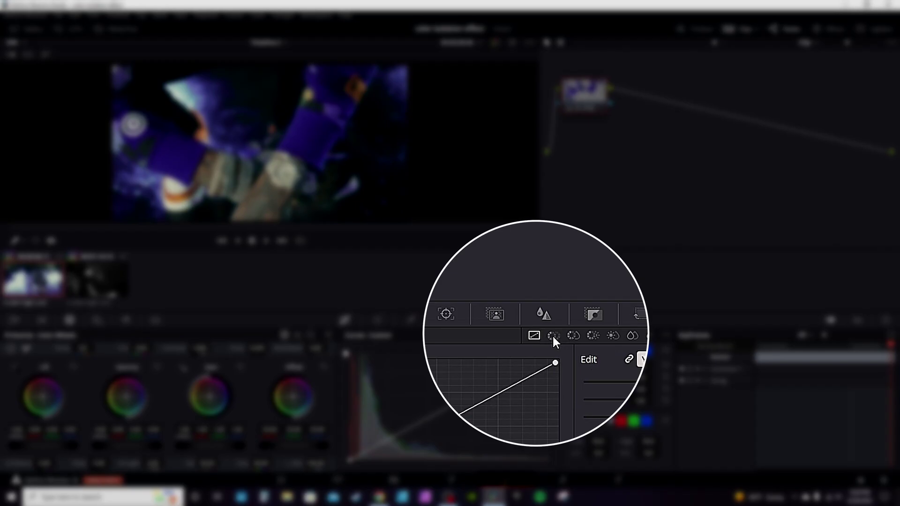
pyautogui.click(547, 335)
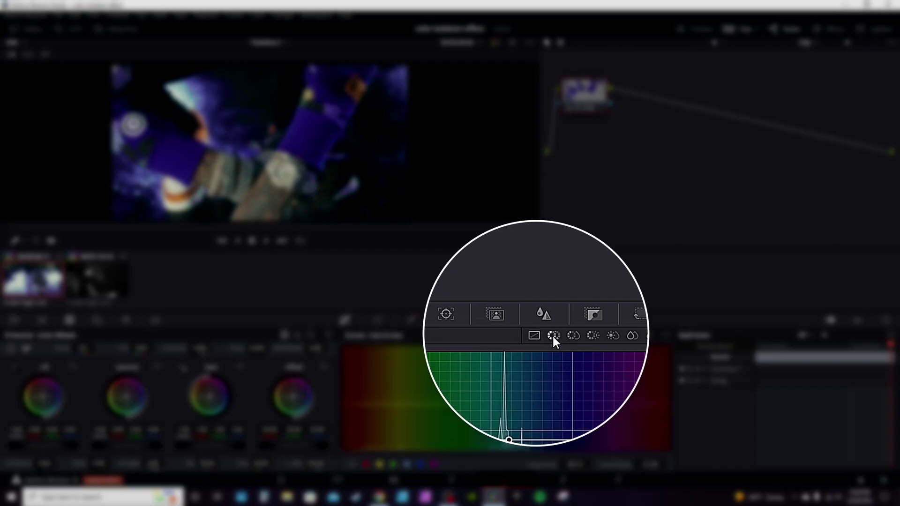
pyautogui.moveTo(482, 401); pyautogui.dragTo(481, 377)
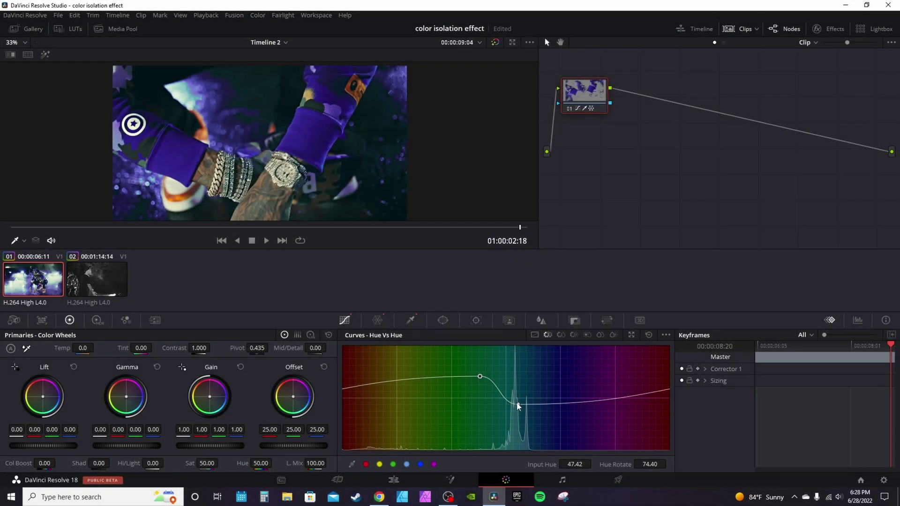
pyautogui.moveTo(519, 406); pyautogui.dragTo(567, 370)
pyautogui.moveTo(429, 374); pyautogui.dragTo(393, 404)
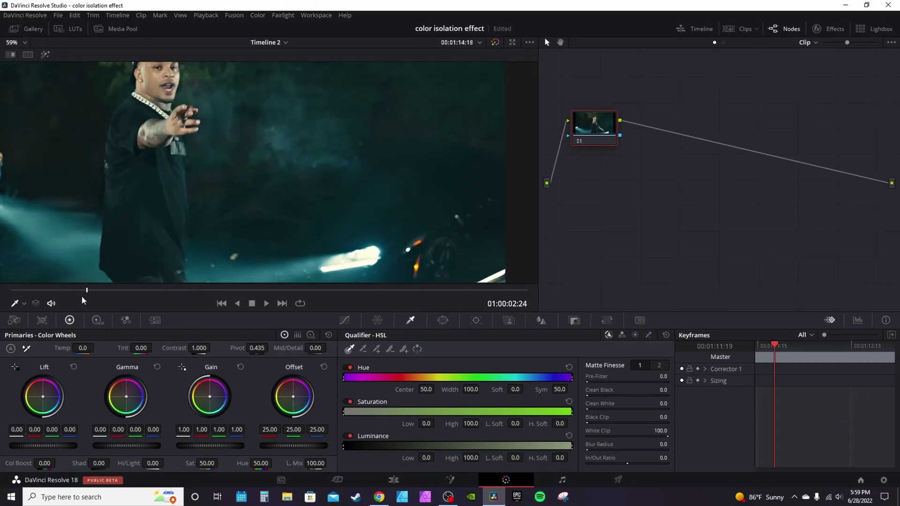
# Move to a later frame of the second clip and bring up the Curve window controls
pyautogui.moveTo(82, 297); pyautogui.dragTo(192, 293)
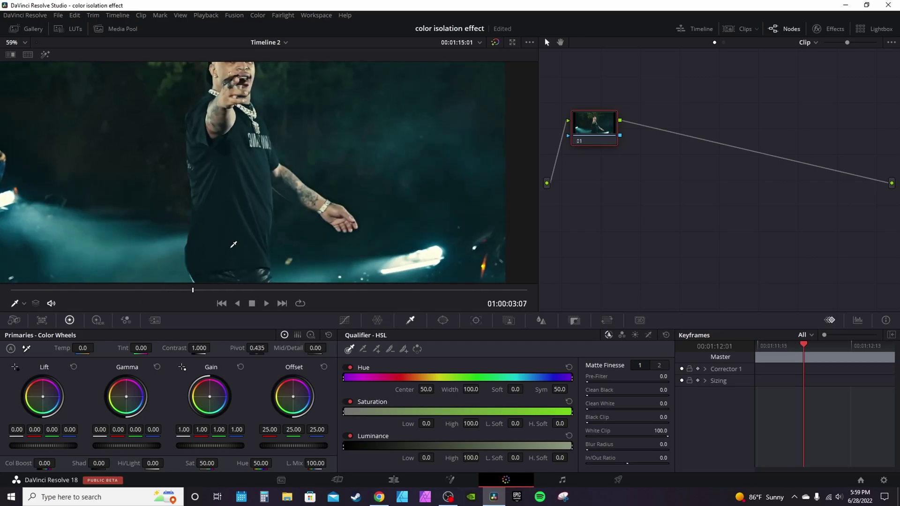
pyautogui.scroll(-3, 203, 174)
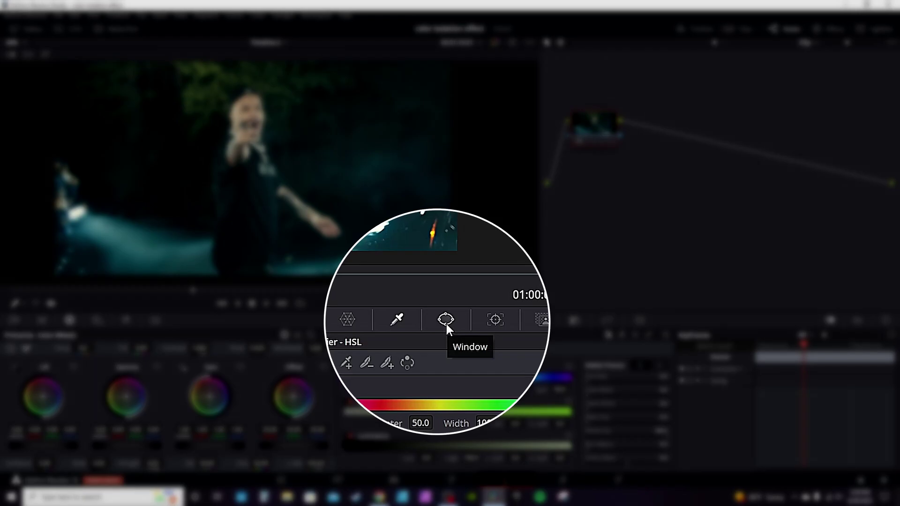
pyautogui.click(444, 320)
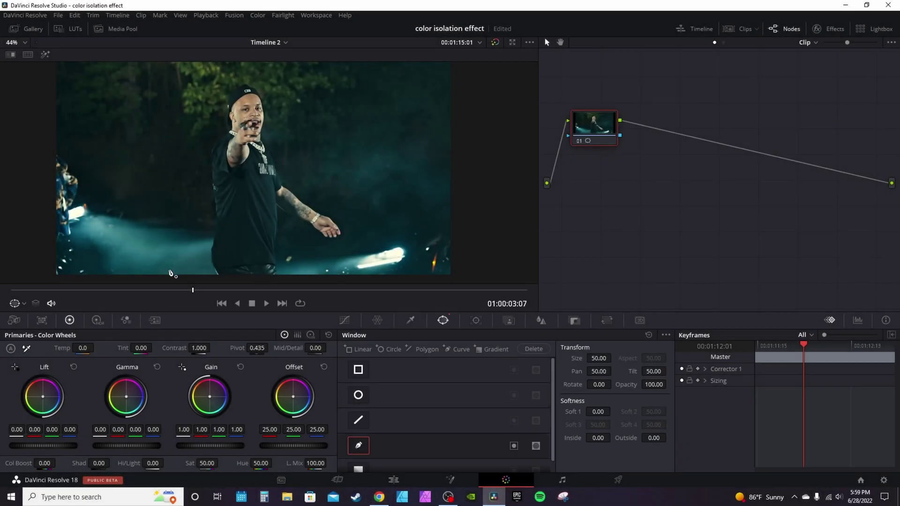
pyautogui.scroll(-1, 206, 249)
# Place curve window points from the man's feet up his left side and over his cap
pyautogui.click(222, 267)
pyautogui.click(214, 249)
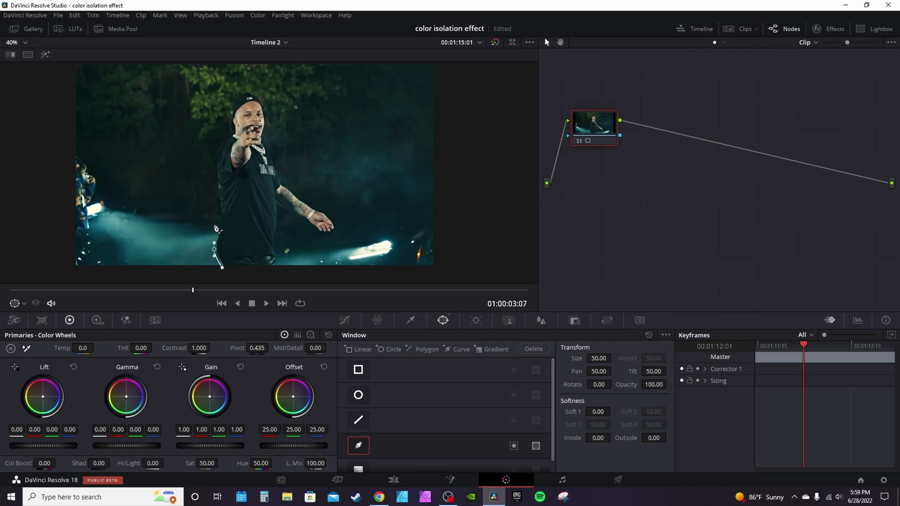
pyautogui.click(214, 225)
pyautogui.click(215, 203)
pyautogui.click(216, 186)
pyautogui.click(212, 163)
pyautogui.click(215, 144)
pyautogui.click(228, 136)
pyautogui.click(228, 113)
pyautogui.click(233, 96)
pyautogui.click(249, 91)
# Trace down his right side and around the outstretched arm, closing and levelling the bottom edge
pyautogui.click(266, 106)
pyautogui.click(270, 148)
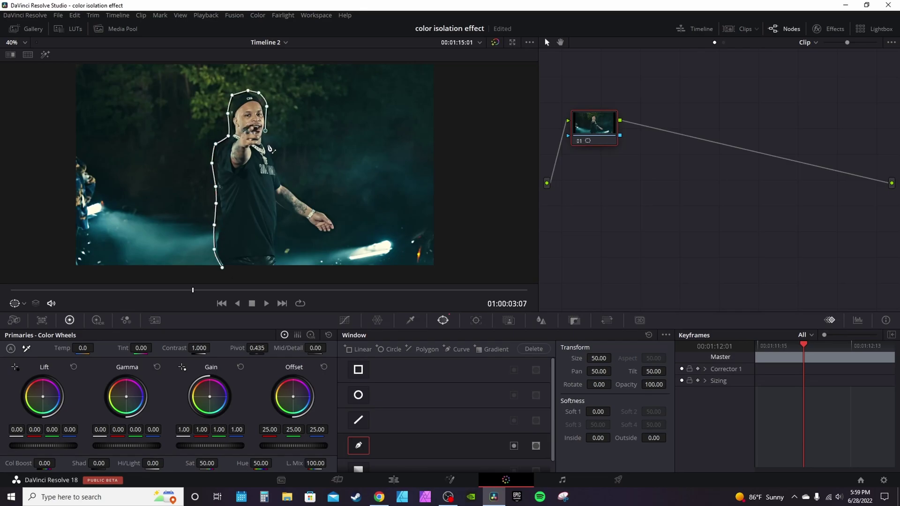
pyautogui.click(279, 168)
pyautogui.click(316, 202)
pyautogui.click(334, 214)
pyautogui.click(334, 238)
pyautogui.click(304, 231)
pyautogui.click(281, 232)
pyautogui.click(279, 275)
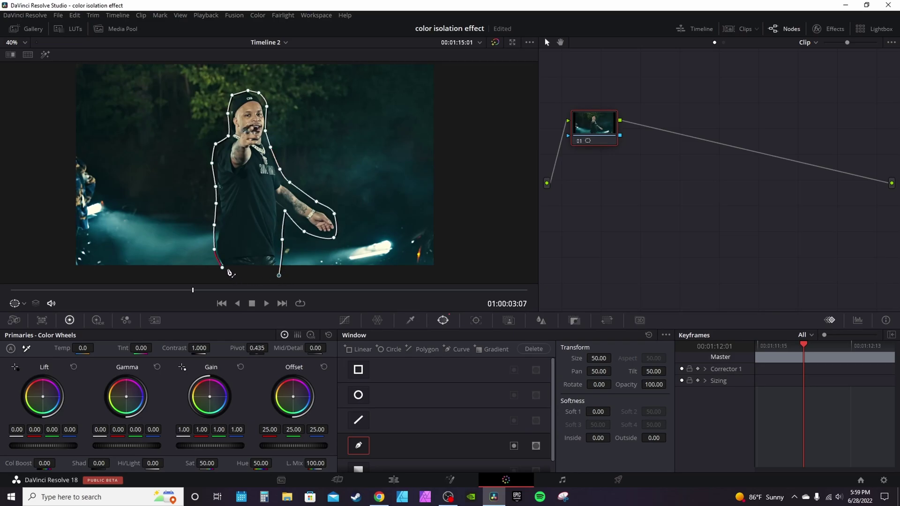
pyautogui.click(222, 268)
pyautogui.moveTo(279, 278); pyautogui.dragTo(278, 268)
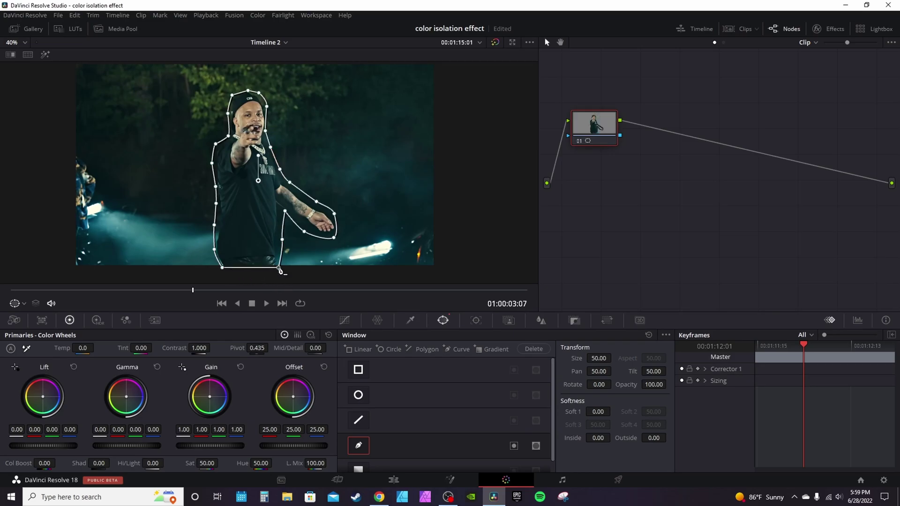
# Track the mask forwards and backwards through the clip and scrub to verify it follows the man
pyautogui.click(476, 322)
pyautogui.click(387, 349)
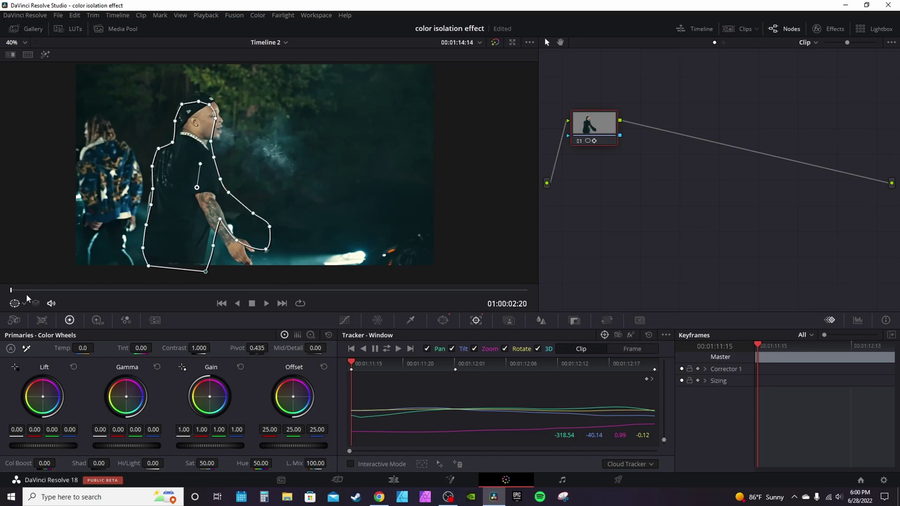
pyautogui.moveTo(15, 296); pyautogui.dragTo(223, 292)
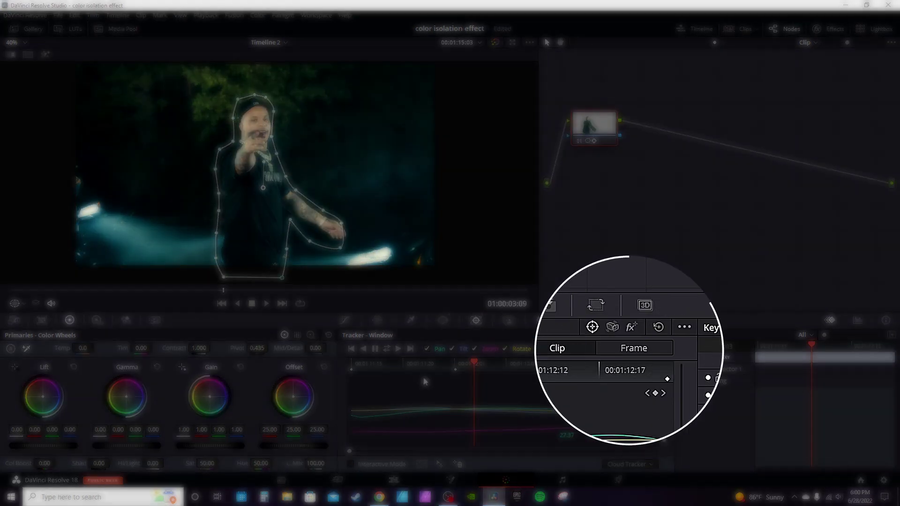
# In Frame mode, go to an earlier frame and reshape the mask around the lower arm
pyautogui.click(636, 352)
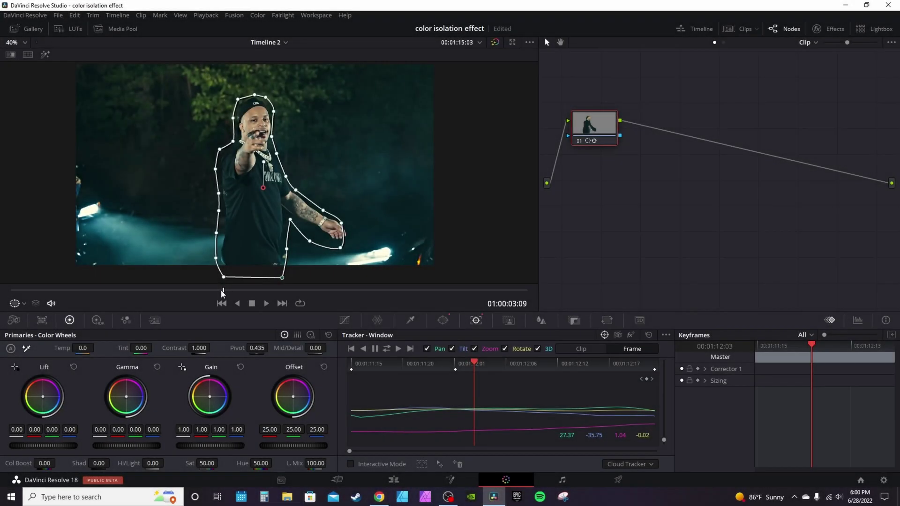
pyautogui.moveTo(223, 293); pyautogui.dragTo(101, 291)
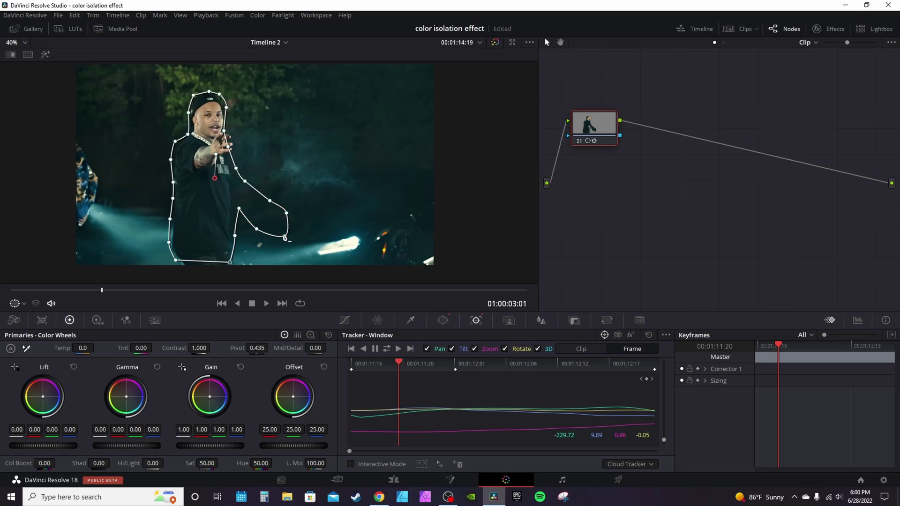
pyautogui.moveTo(257, 229); pyautogui.dragTo(231, 196)
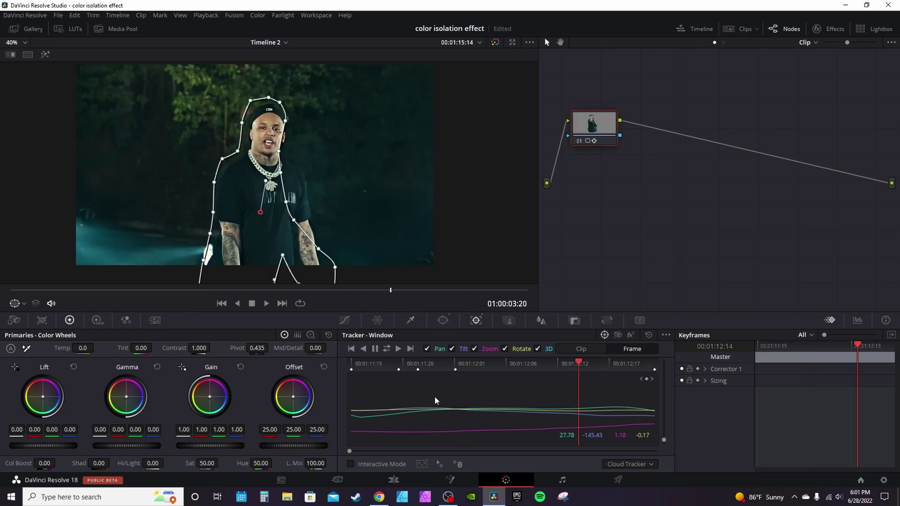
# Invert the window, drop saturation to 0, then flip the invert back while scrubbing to check
pyautogui.click(445, 322)
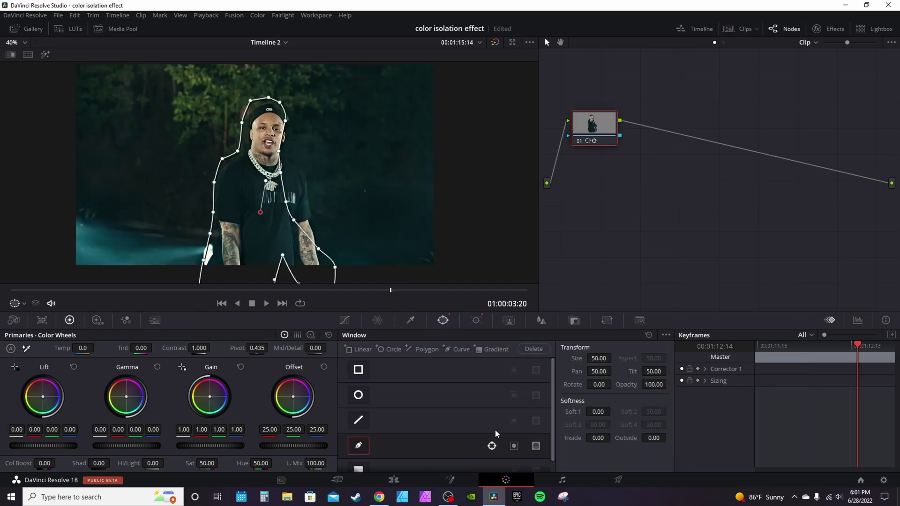
pyautogui.click(514, 446)
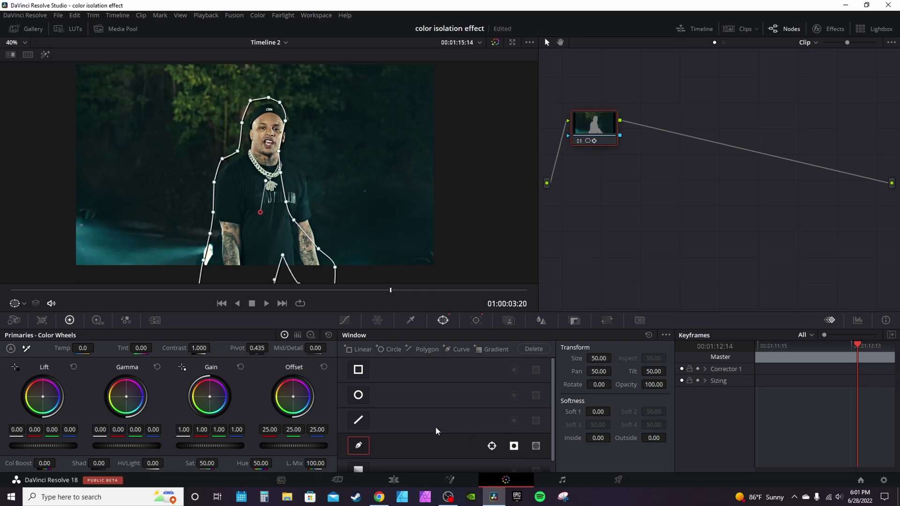
pyautogui.moveTo(207, 464); pyautogui.dragTo(178, 463)
pyautogui.moveTo(29, 289); pyautogui.dragTo(320, 307)
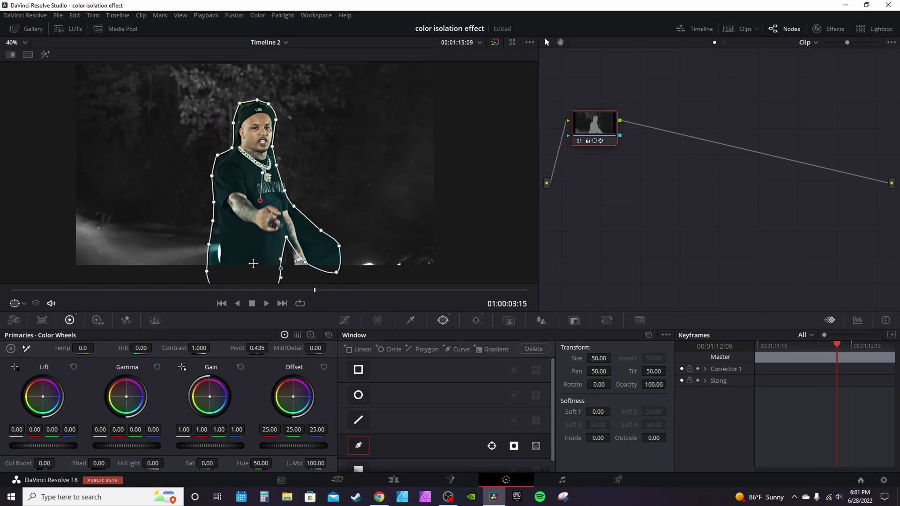
pyautogui.click(514, 446)
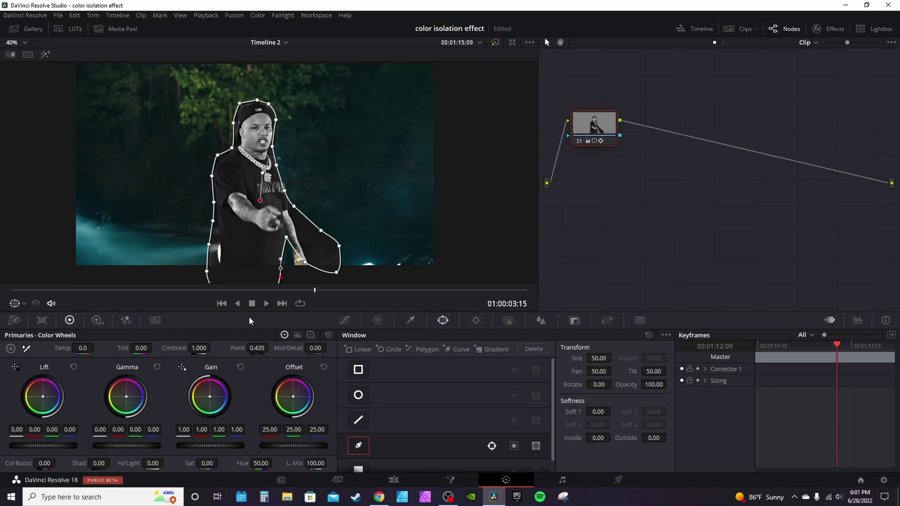
pyautogui.moveTo(314, 292)
pyautogui.mouseDown()
pyautogui.moveTo(362, 288)
pyautogui.moveTo(309, 292)
pyautogui.mouseUp()
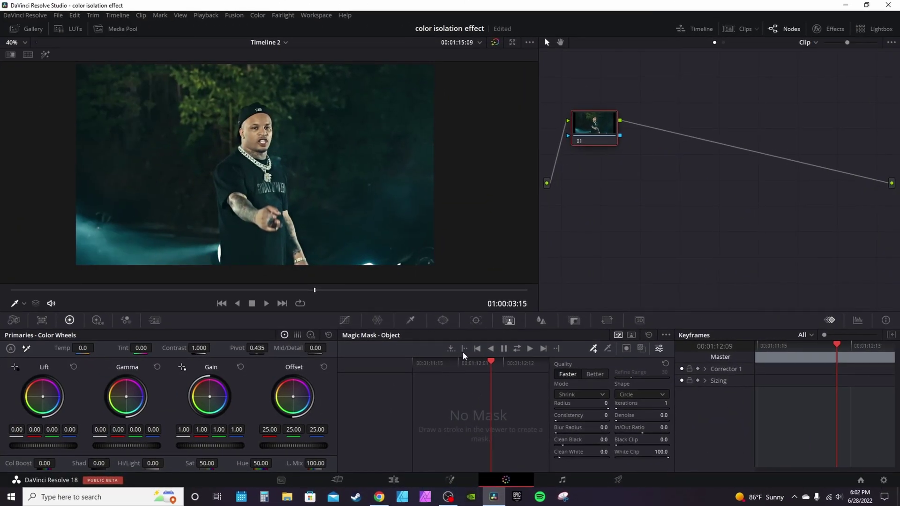
# Stroke the man's torso for a Person magic mask, show its overlay, and track it backward through the clip
pyautogui.click(631, 336)
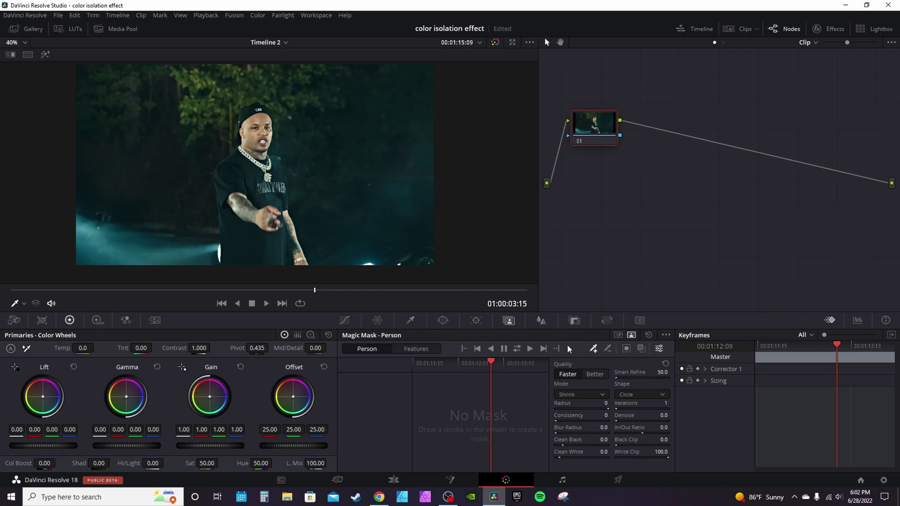
pyautogui.moveTo(255, 146); pyautogui.dragTo(240, 203)
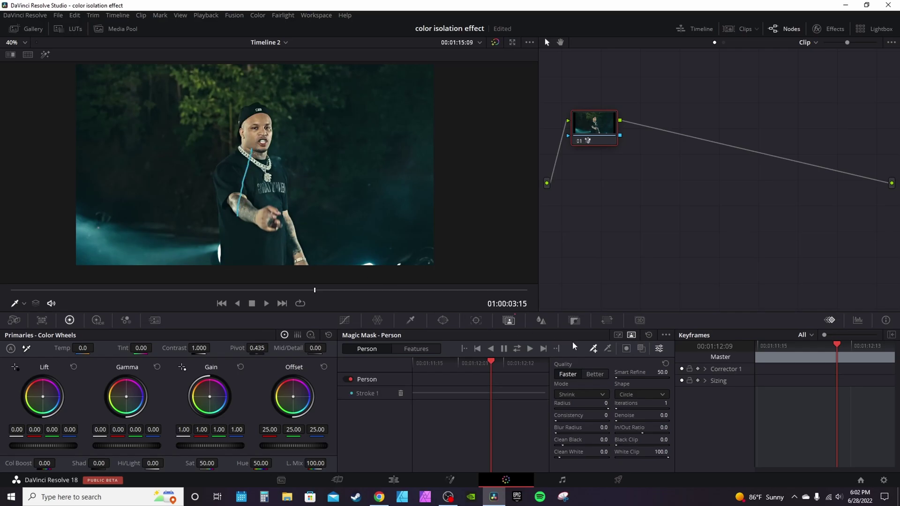
pyautogui.click(641, 353)
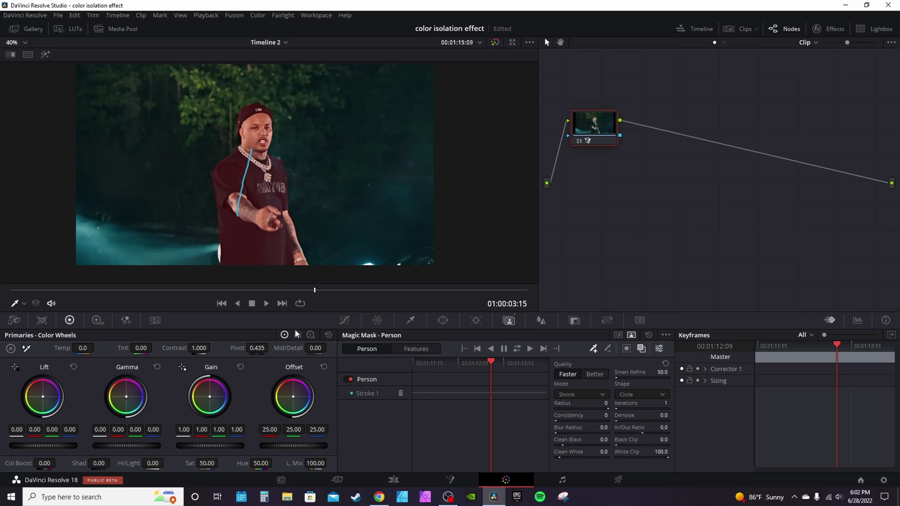
pyautogui.click(493, 349)
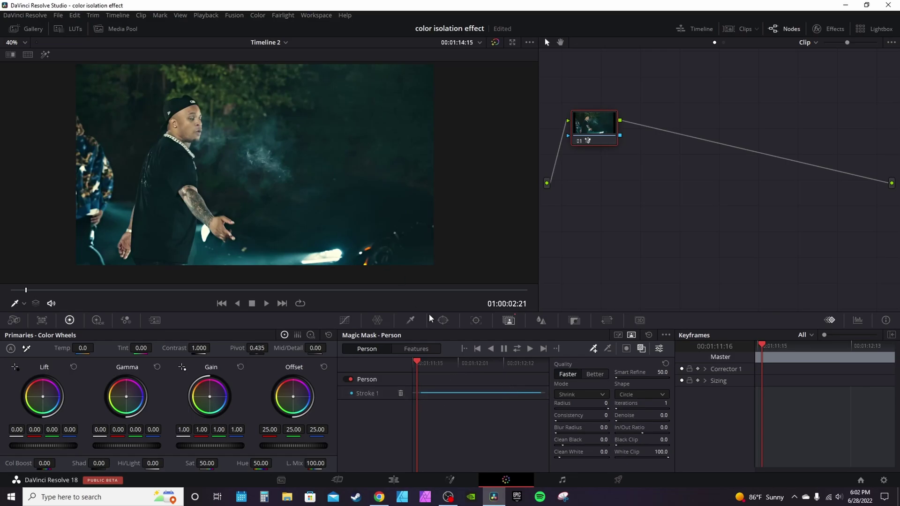
pyautogui.moveTo(419, 362); pyautogui.dragTo(417, 362)
pyautogui.moveTo(419, 362); pyautogui.dragTo(429, 364)
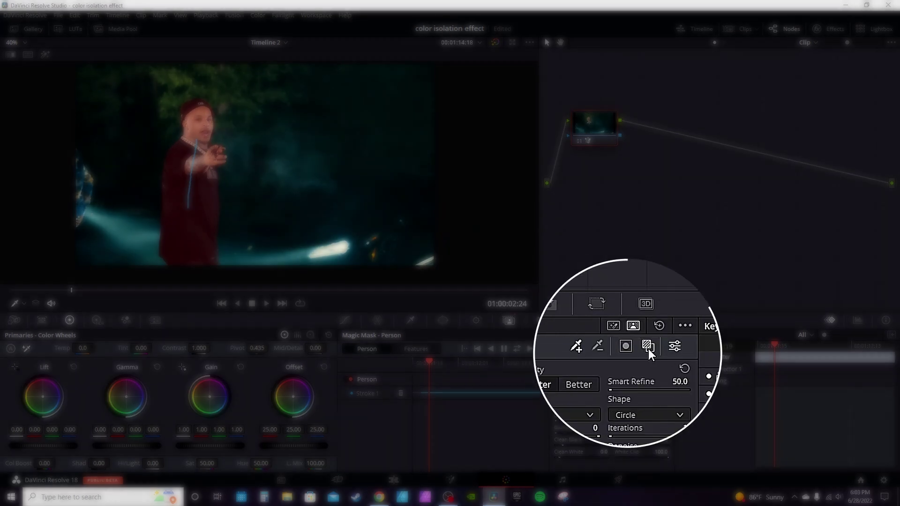
# Invert the person mask so the background is targeted, and play the clip to preview it
pyautogui.click(627, 348)
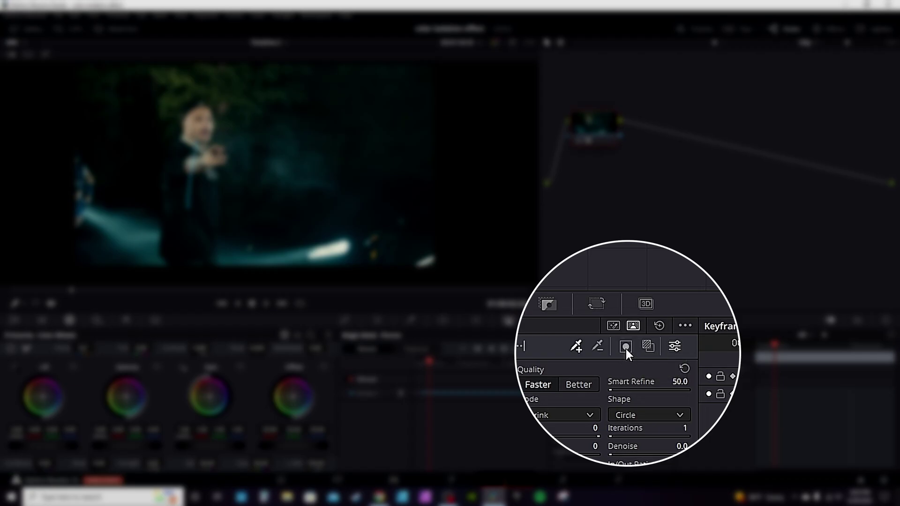
pyautogui.click(626, 349)
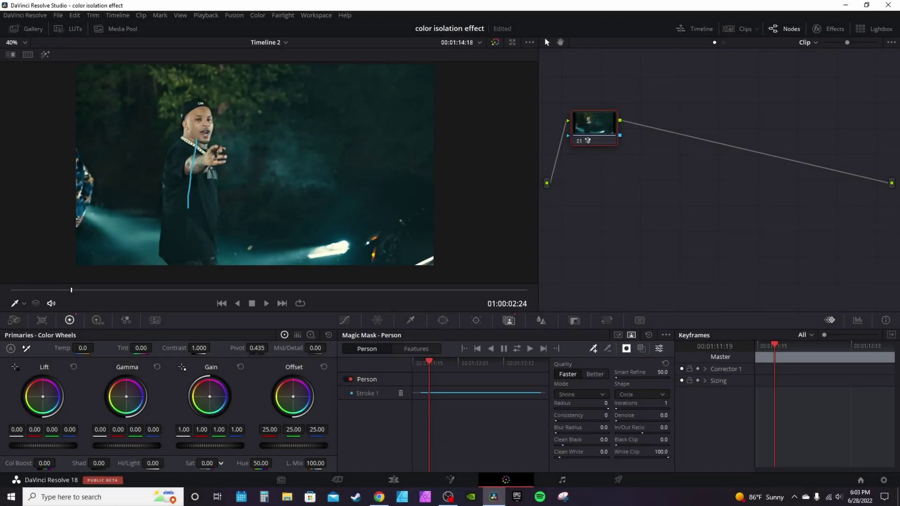
pyautogui.press('space')
pyautogui.press('space')
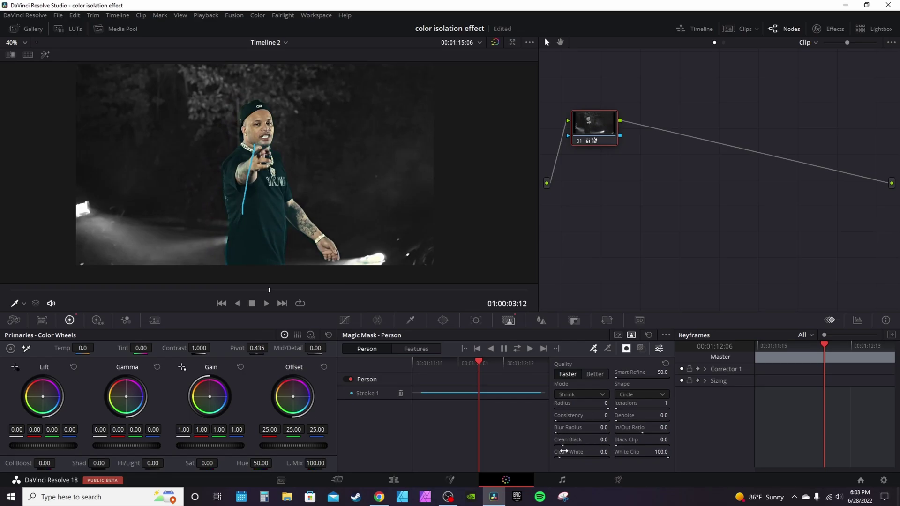
# Raise Clean Black to tidy the mask, replay from the start, then jump to the first clip
pyautogui.moveTo(564, 447); pyautogui.dragTo(566, 446)
pyautogui.press('Home')
pyautogui.press('space')
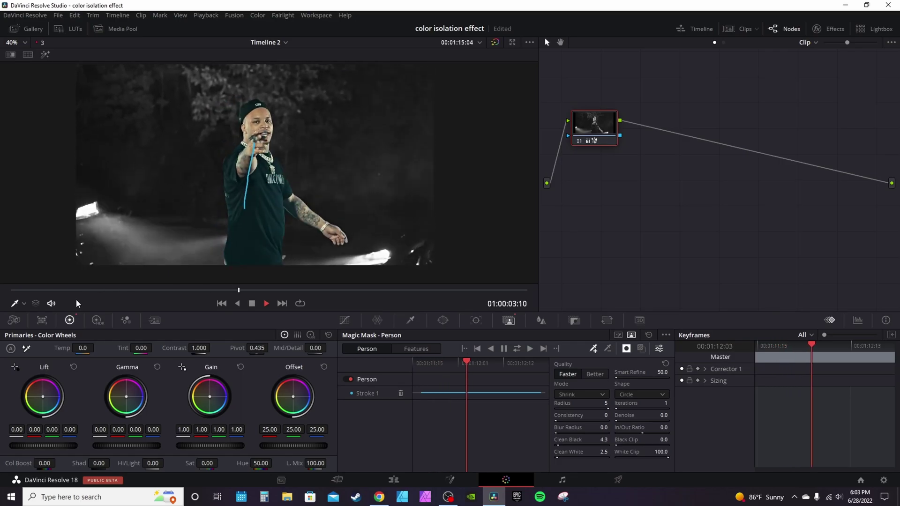
pyautogui.press('Up')
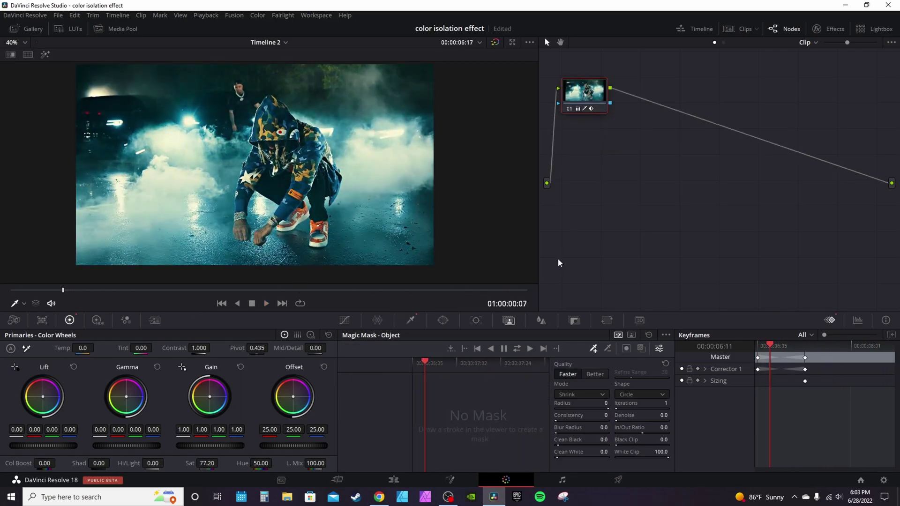
# Show clips as thumbnails, select clip 02 with the man, stop playback, and toggle the mask overlay off
pyautogui.click(740, 29)
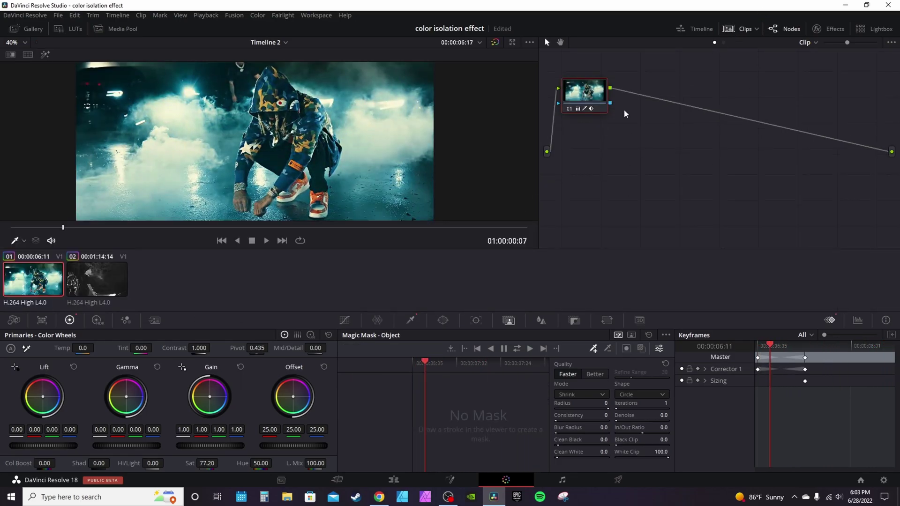
pyautogui.click(91, 291)
pyautogui.press('space')
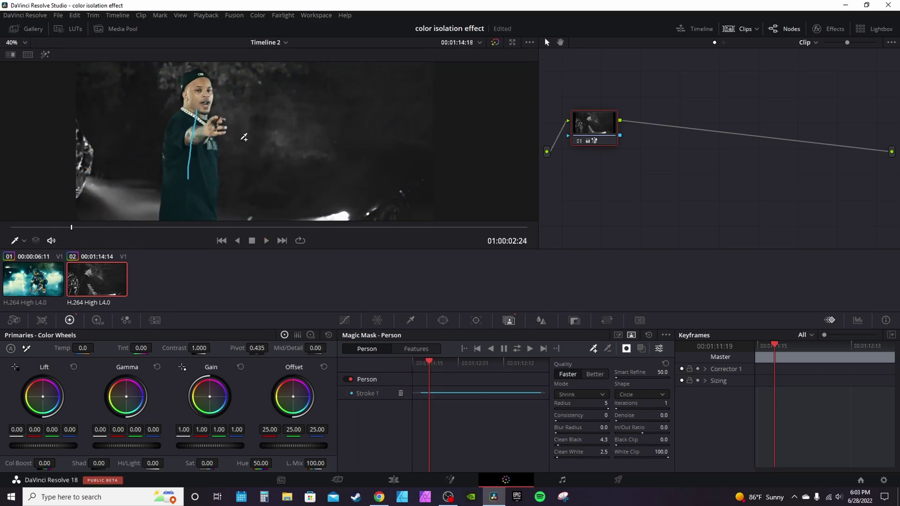
pyautogui.click(627, 348)
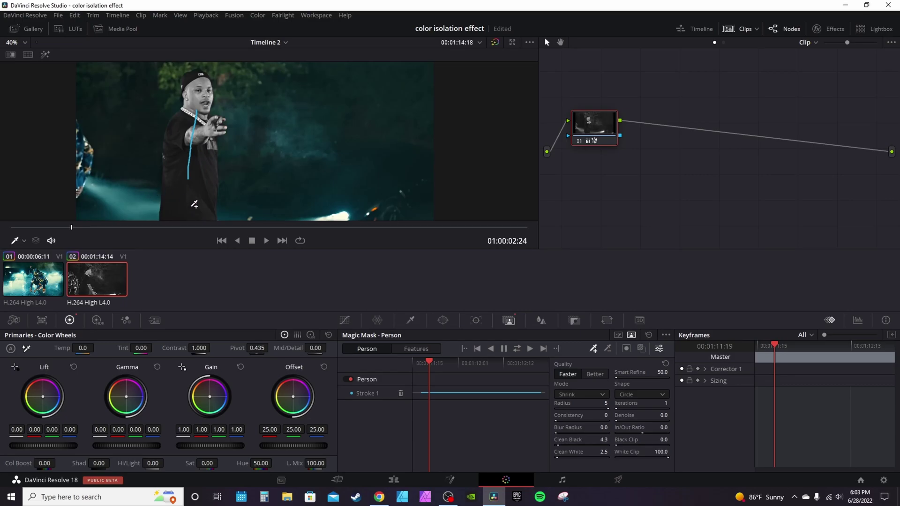